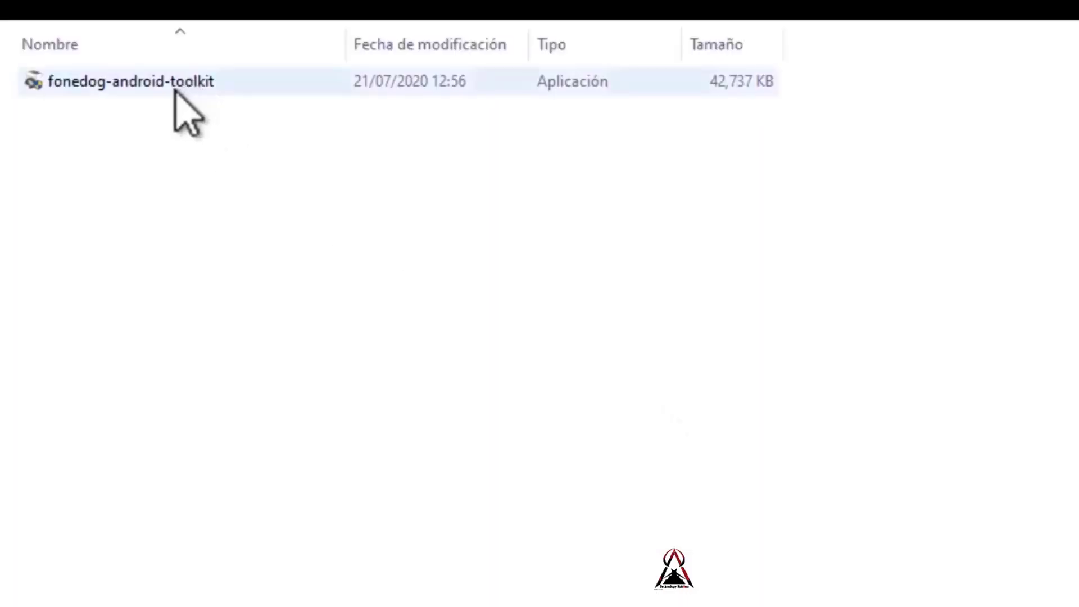
Start the fonedog-android-toolkit installer in Español, accept the licence agreement and keep the default destination folder.
double_click(174, 90)
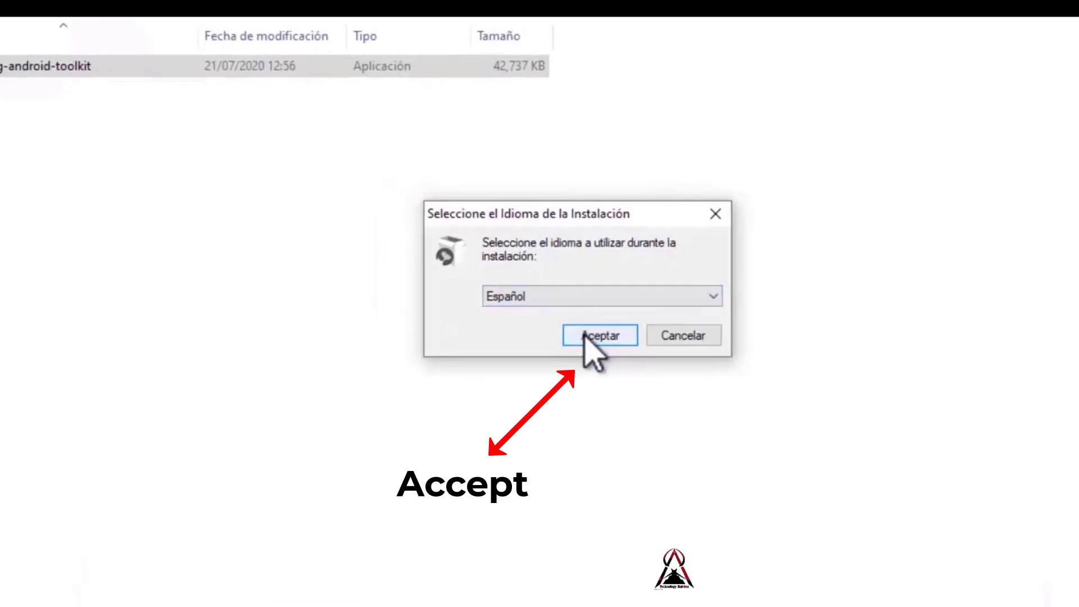
click(585, 335)
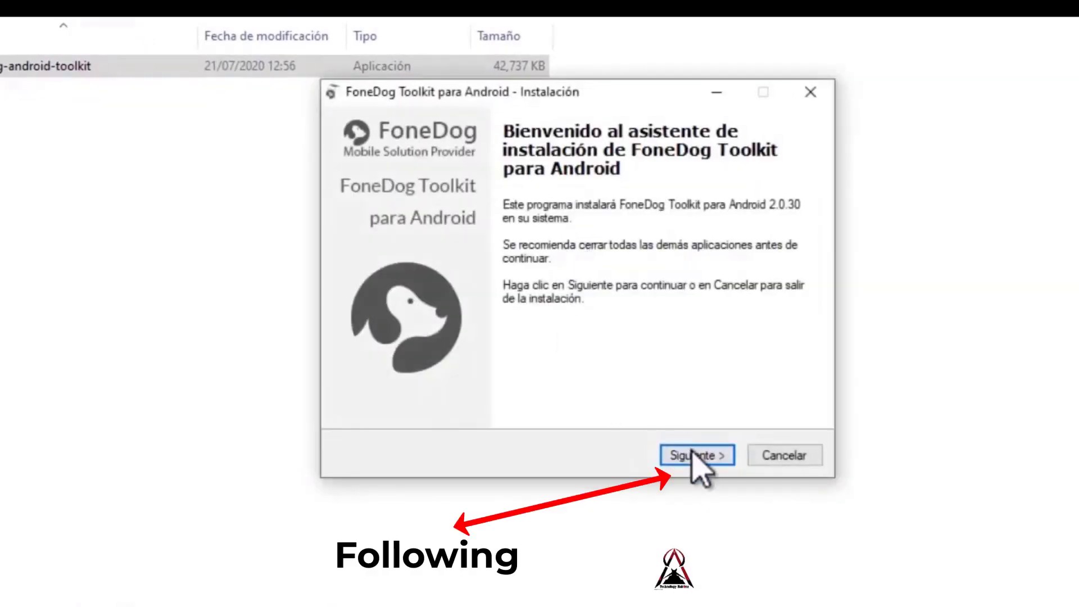
click(692, 457)
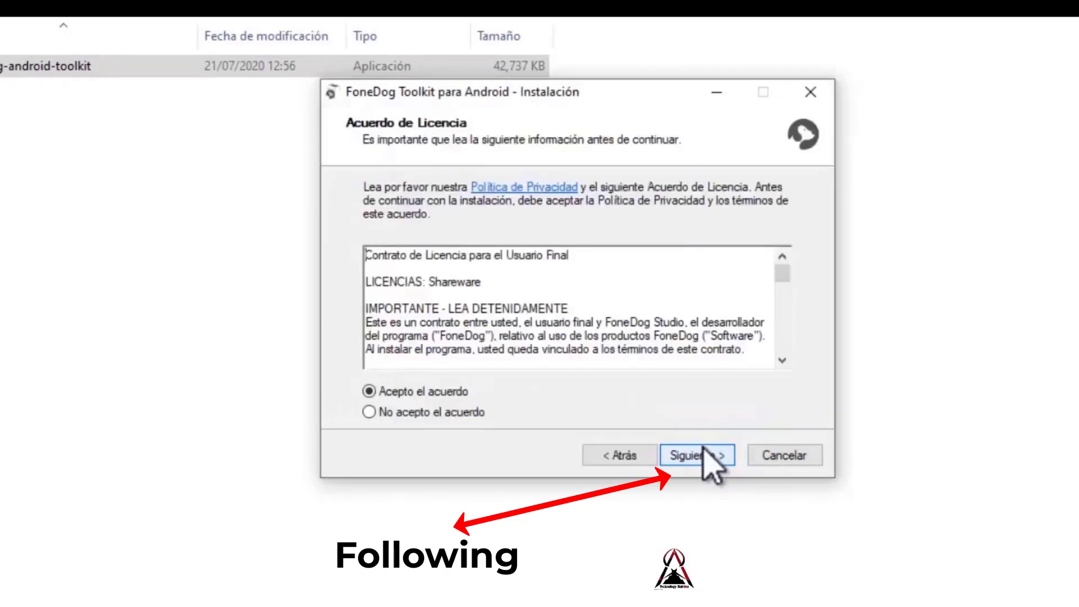
click(703, 452)
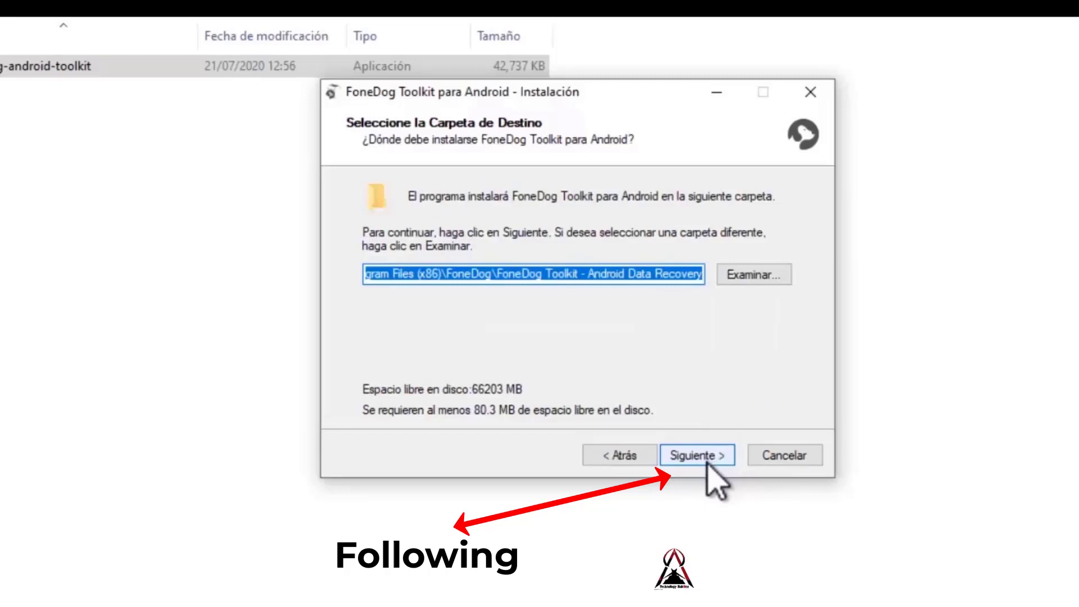
click(706, 457)
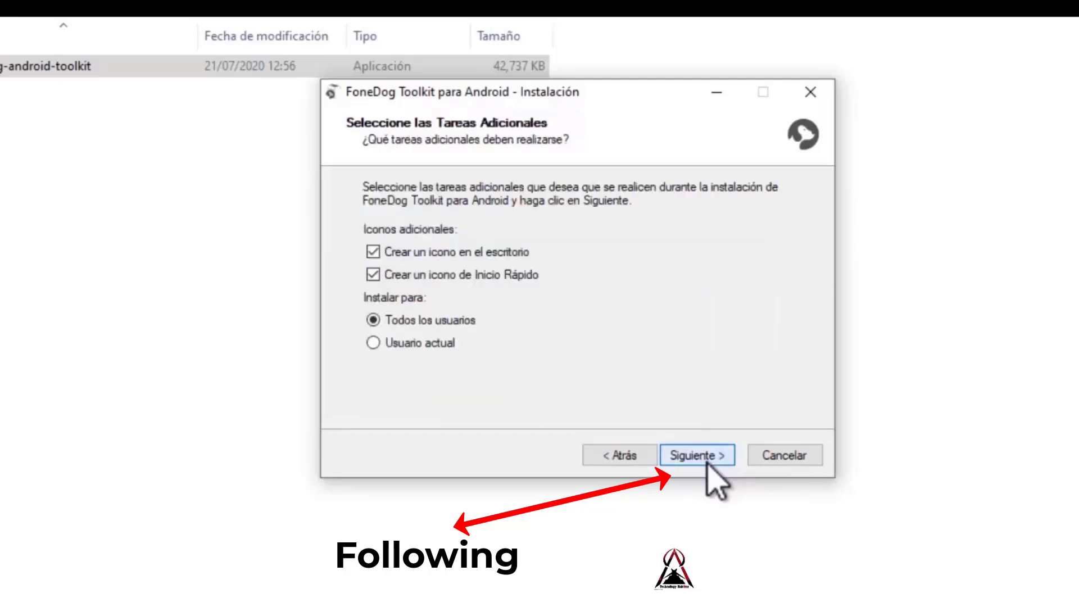
Turn off the Inicio Rápido icon, install the toolkit for all users, and finish setup with the program set to launch.
click(479, 278)
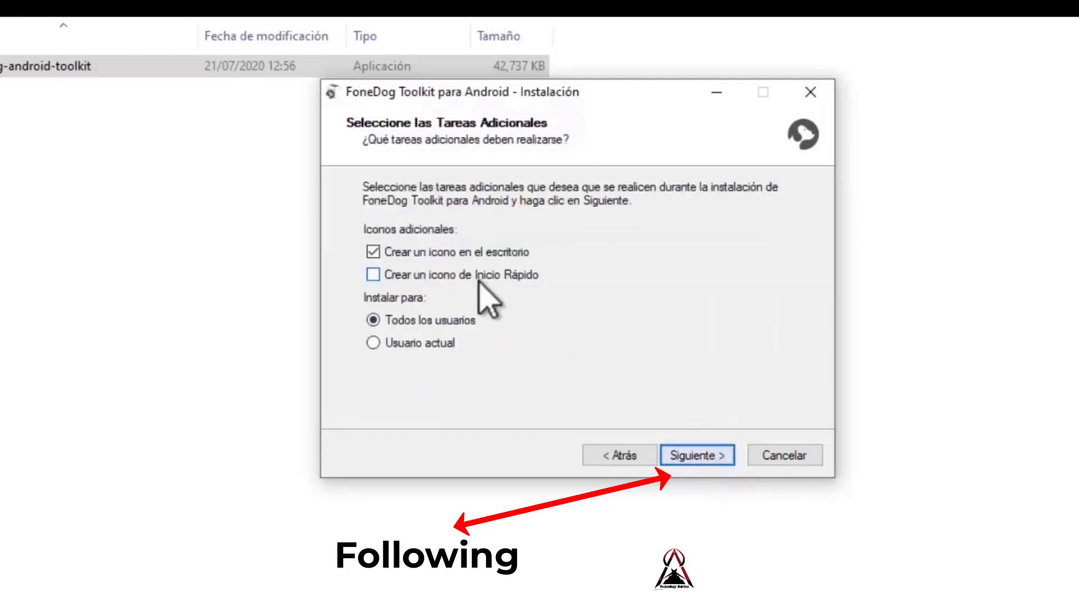
click(687, 455)
click(709, 454)
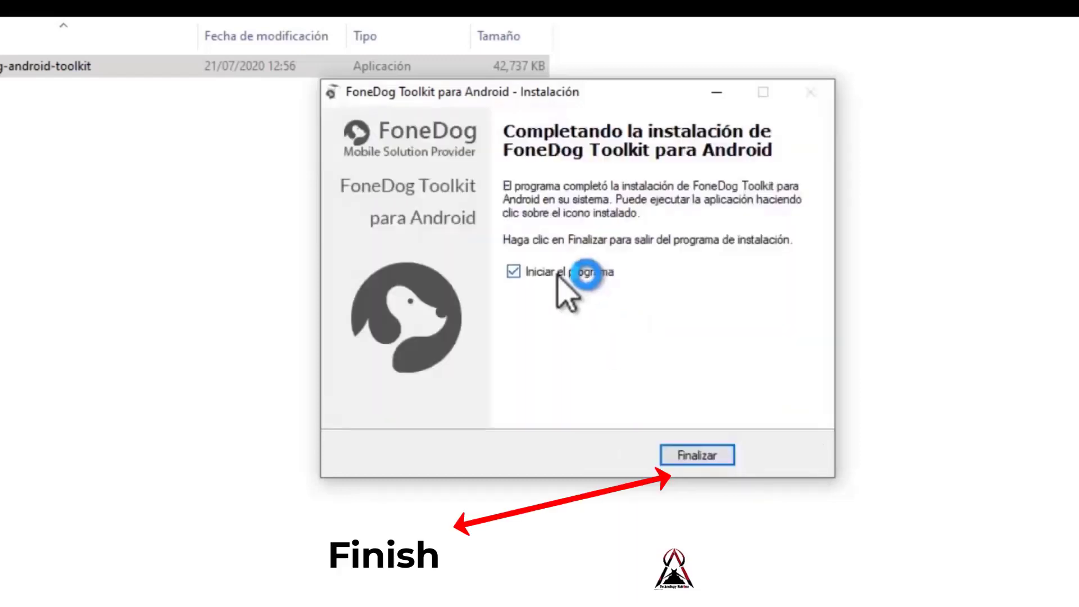
click(698, 459)
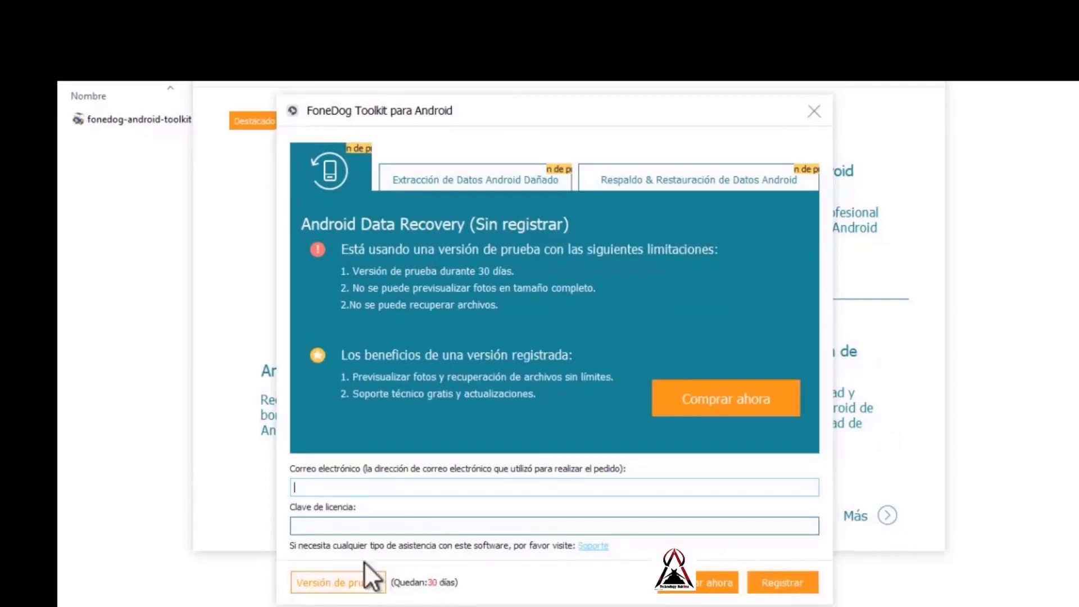
Continue with the trial version of FoneDog Toolkit and open Android Data Recovery.
click(364, 584)
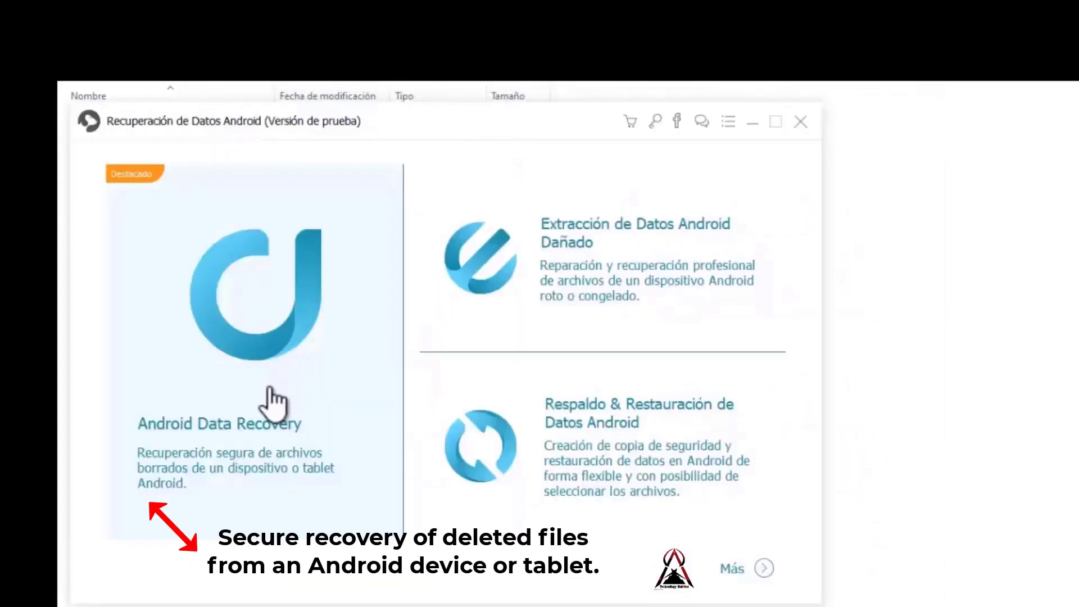
click(269, 471)
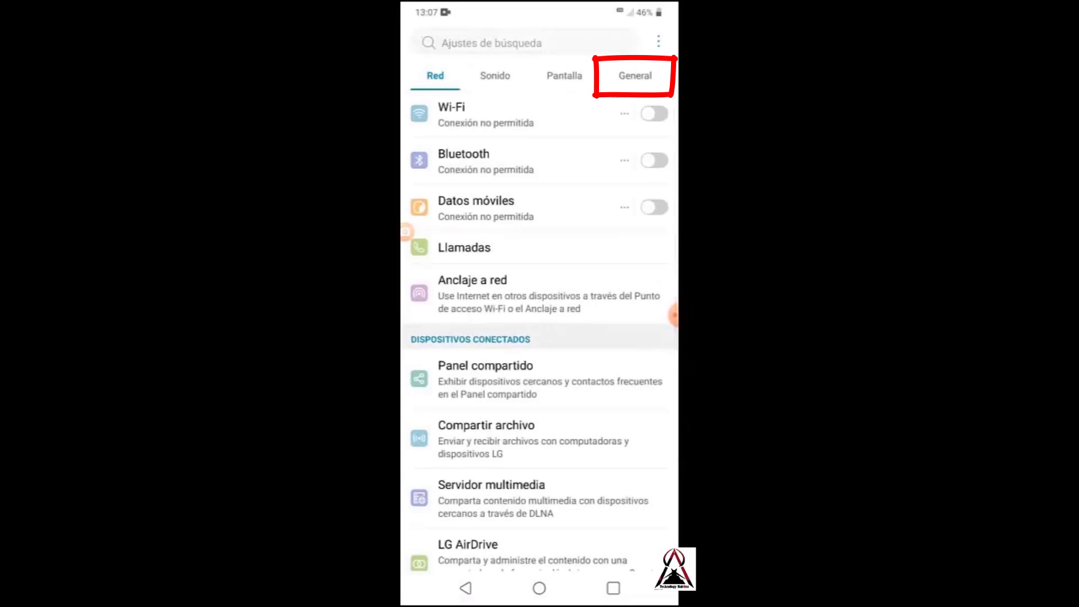
On the phone, open Acerca del teléfono in the General settings to unlock the developer options.
click(635, 75)
scroll(540, 337, down, 7)
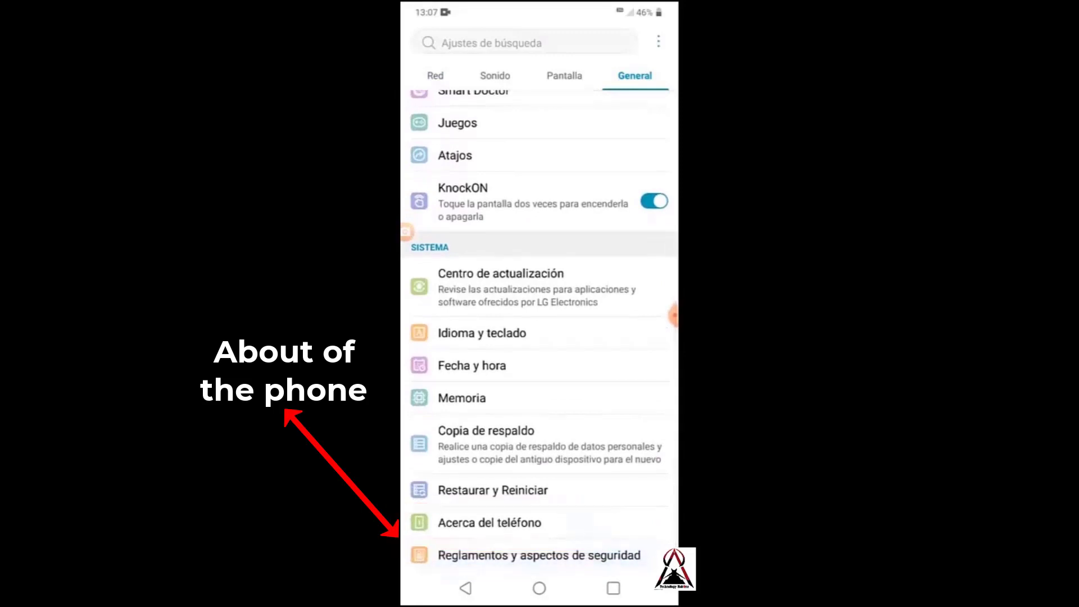
click(489, 522)
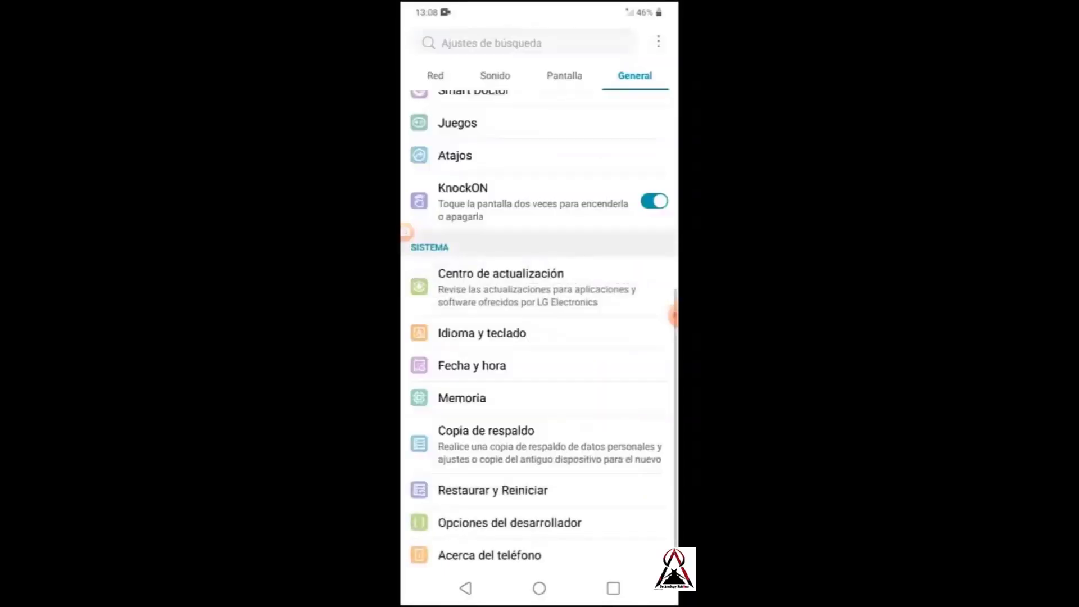
Open Opciones del desarrollador in the phone's system settings and accept the warning.
scroll(540, 337, down, 1)
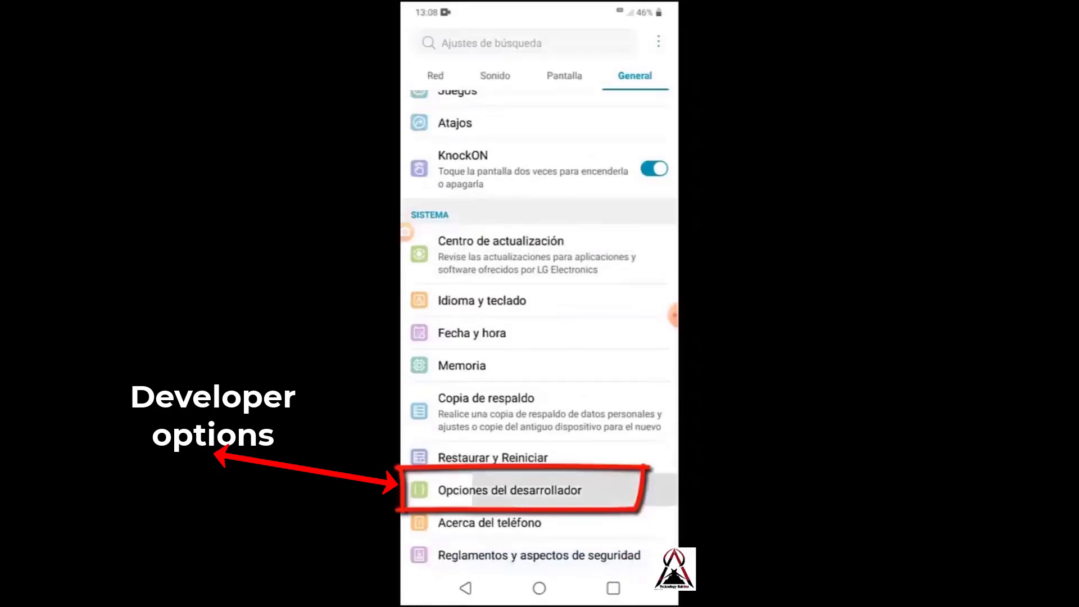
click(510, 490)
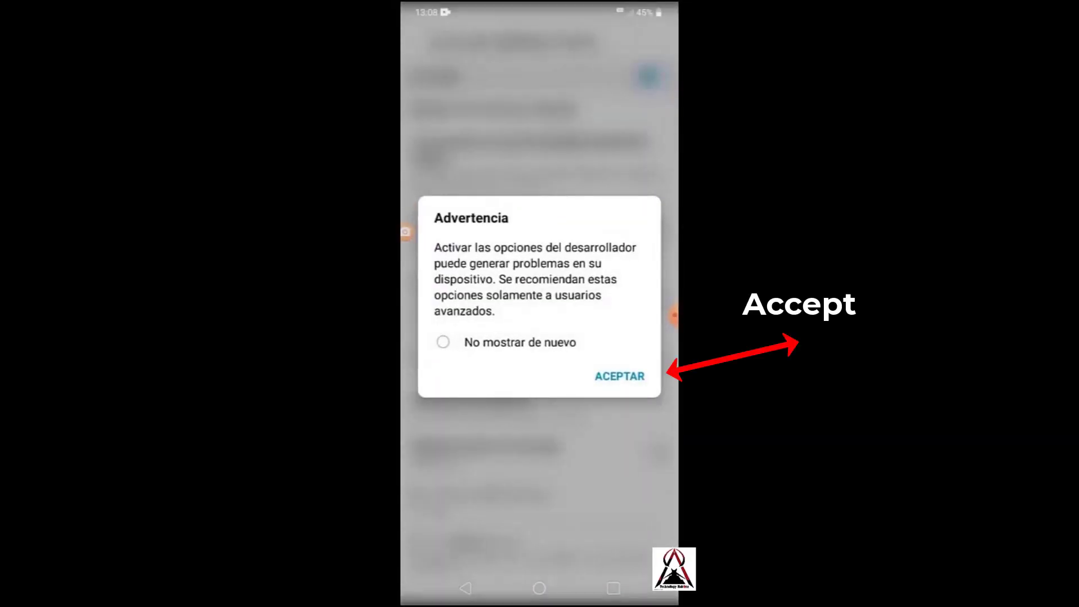
click(619, 376)
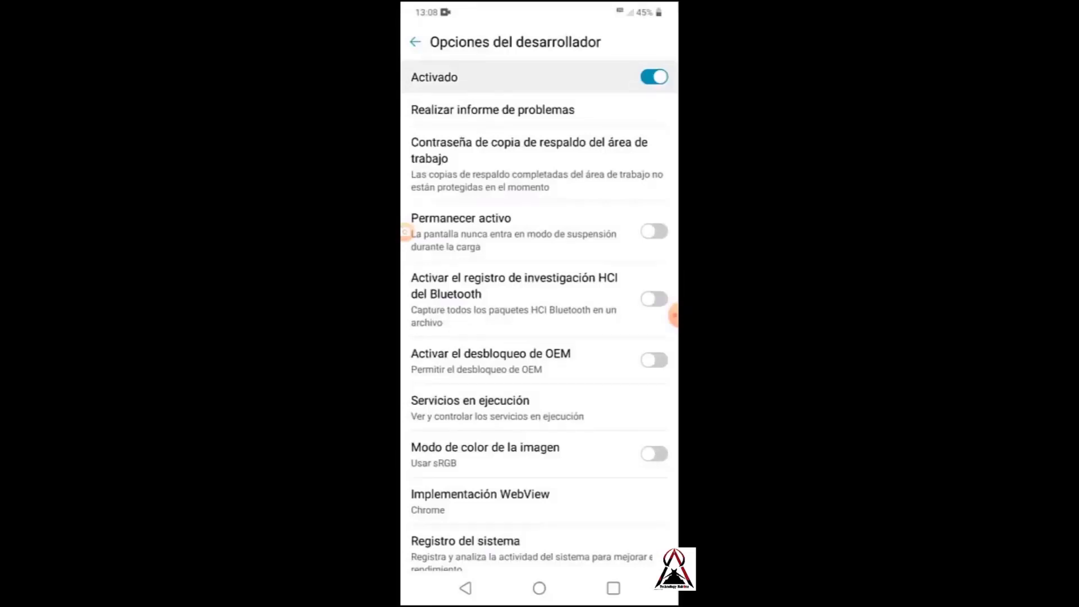
Enable Depuración de USB in the developer options and allow it.
scroll(539, 331, down, 5)
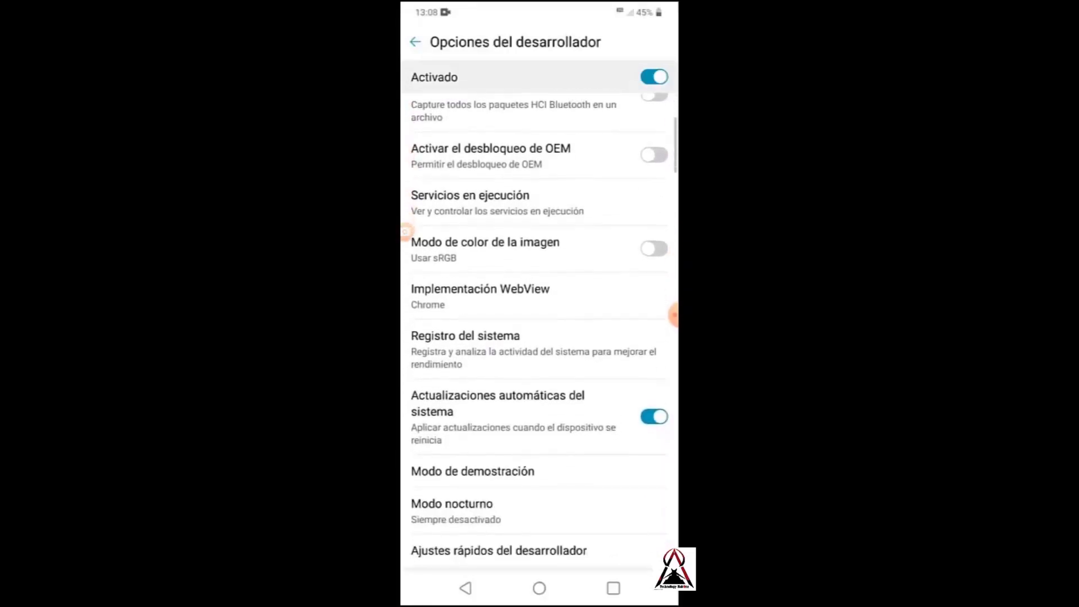
scroll(539, 332, down, 3)
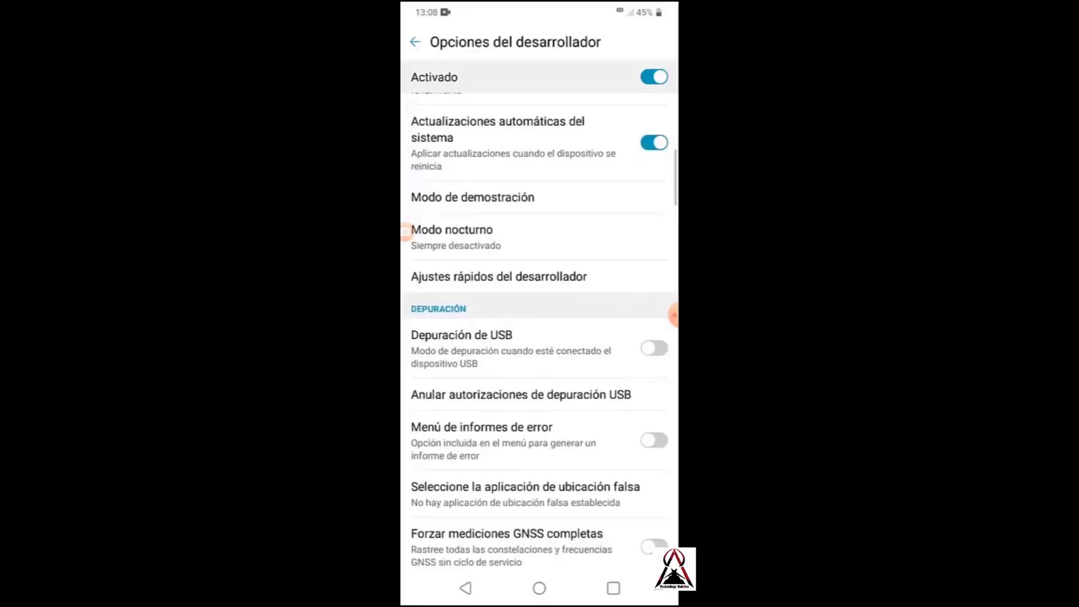
scroll(540, 331, up, 1)
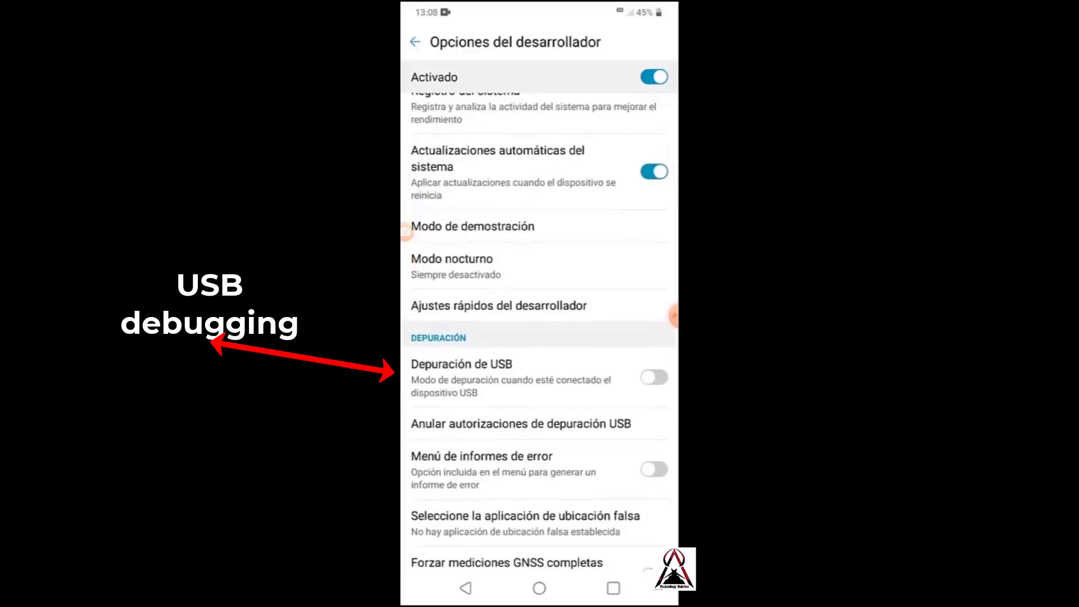
click(653, 377)
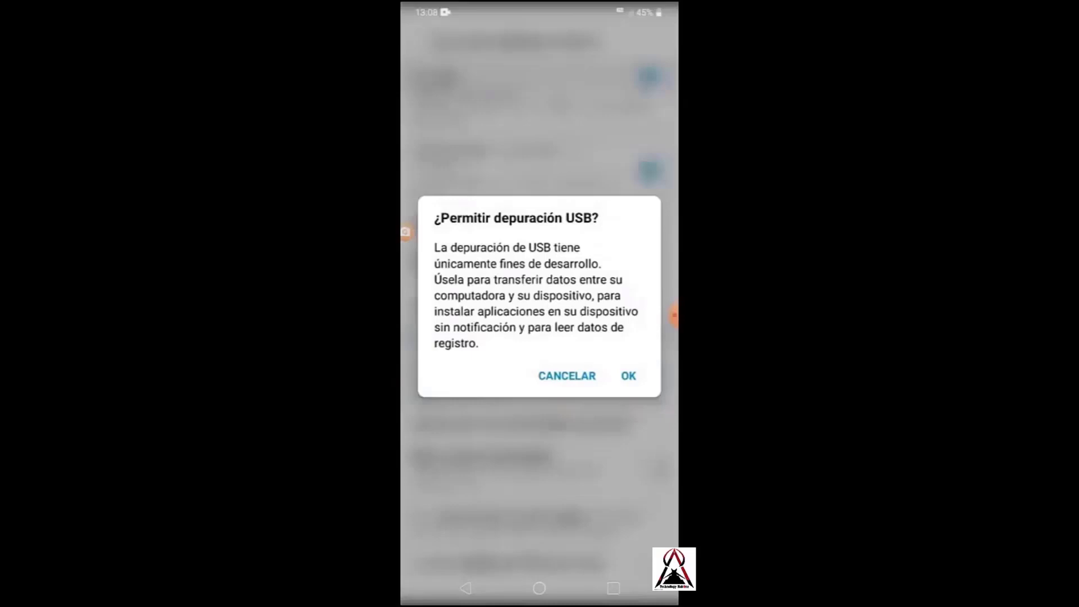
click(628, 375)
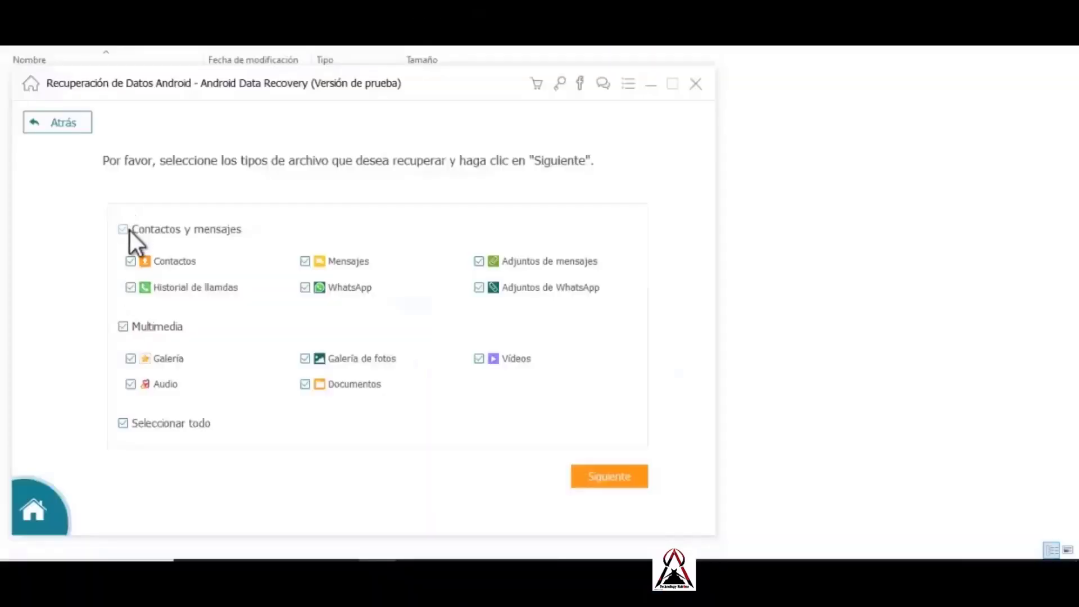
In FoneDog Toolkit, choose only WhatsApp and Adjuntos de WhatsApp as file types to recover and continue to the scan.
click(130, 231)
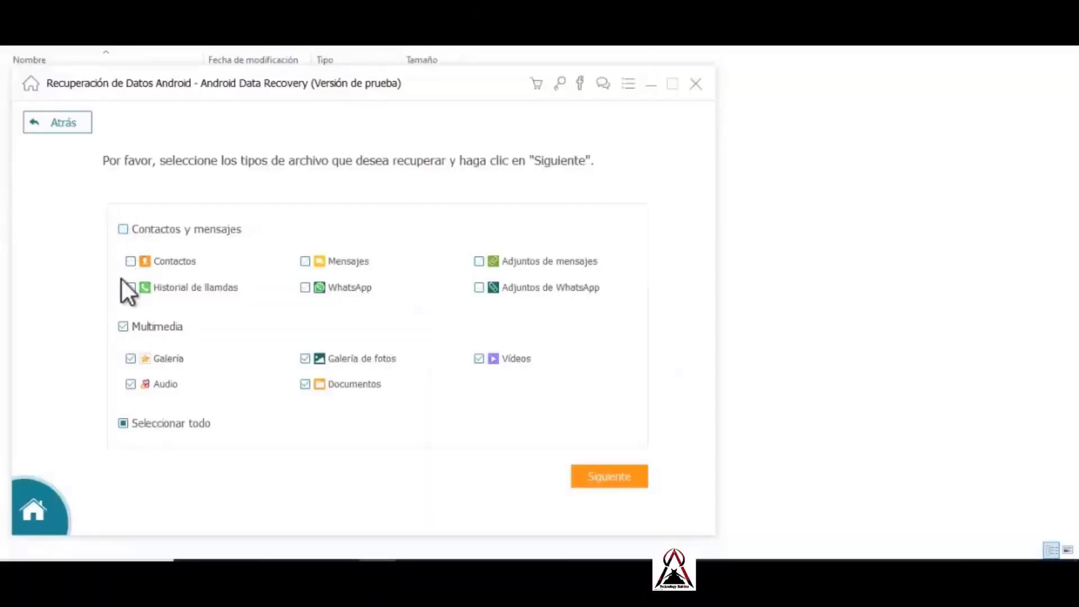
click(124, 326)
click(305, 288)
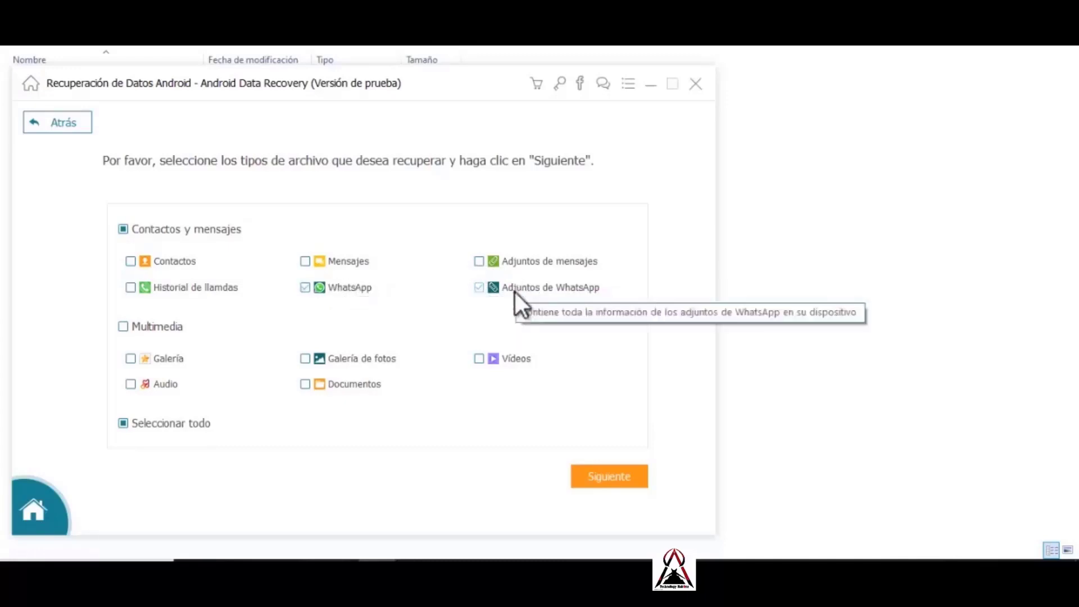
click(596, 469)
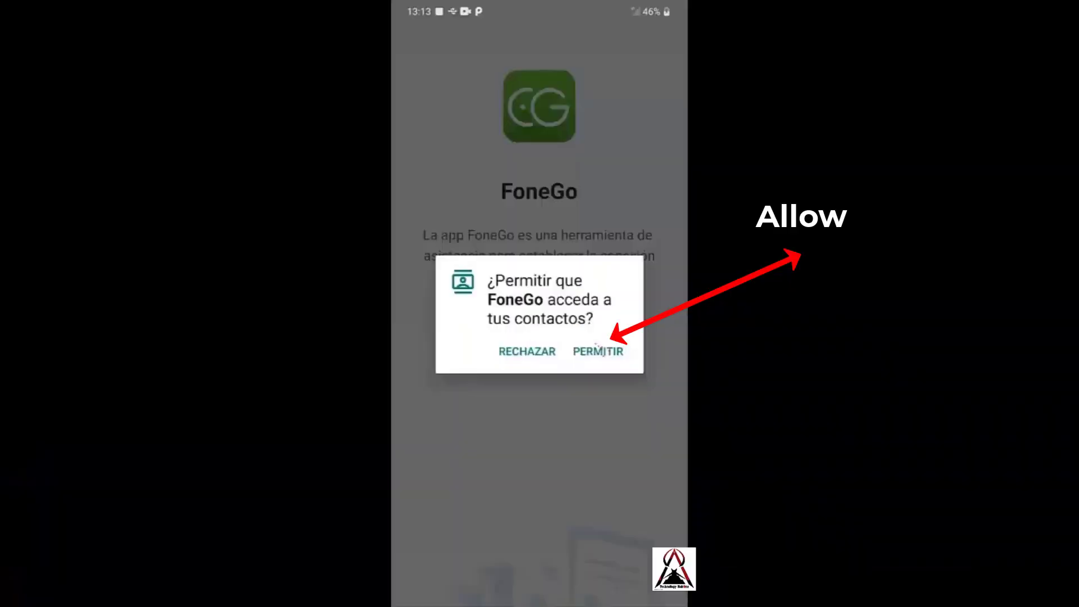
On the phone, allow FoneGo to access contacts and the call log and to send and view SMS.
click(598, 351)
click(598, 351)
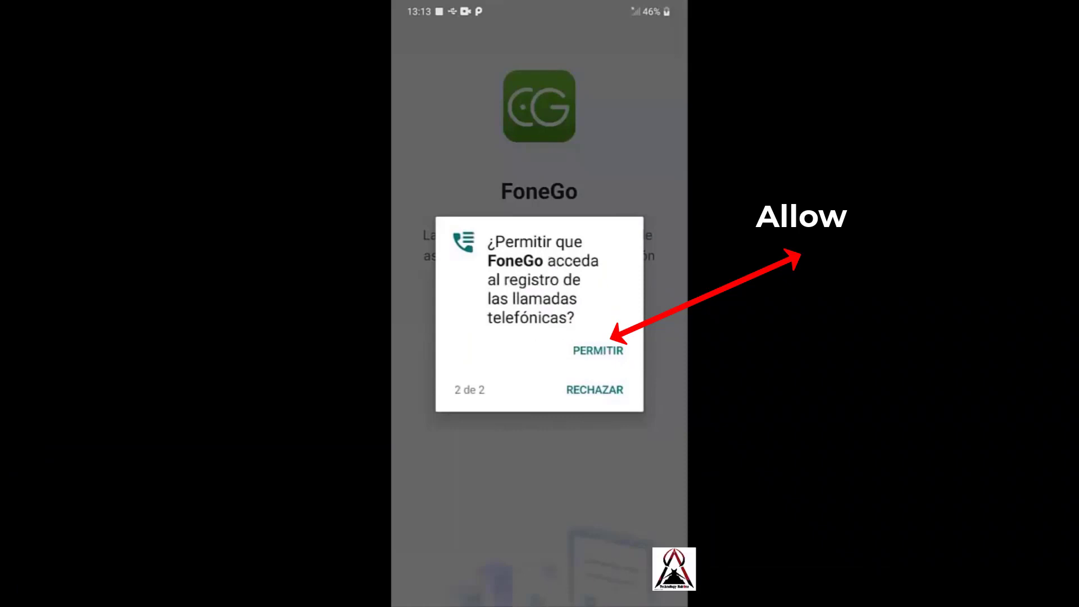
click(597, 350)
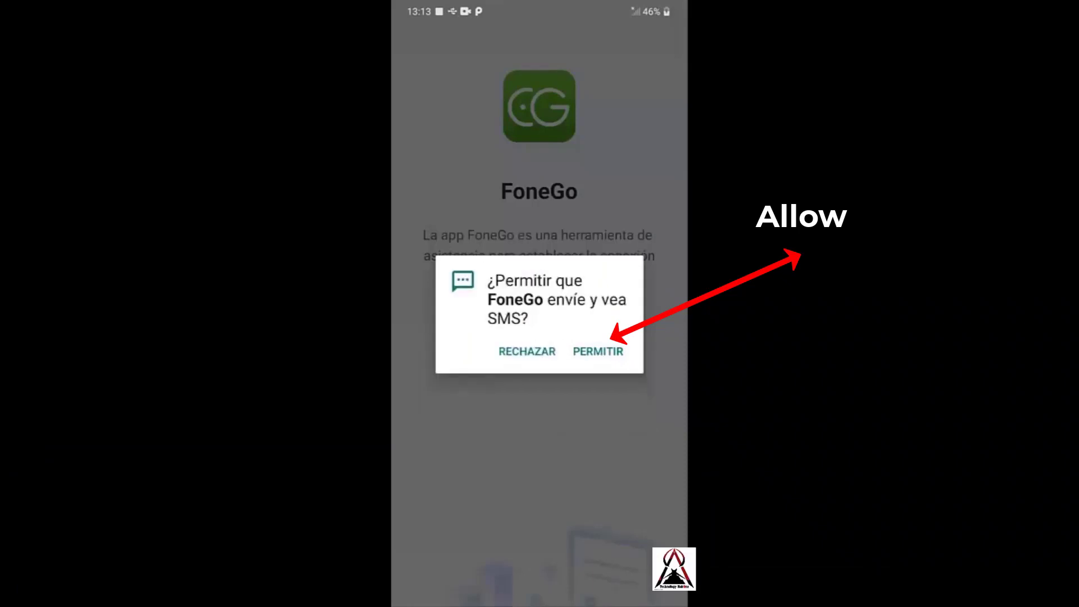
click(598, 351)
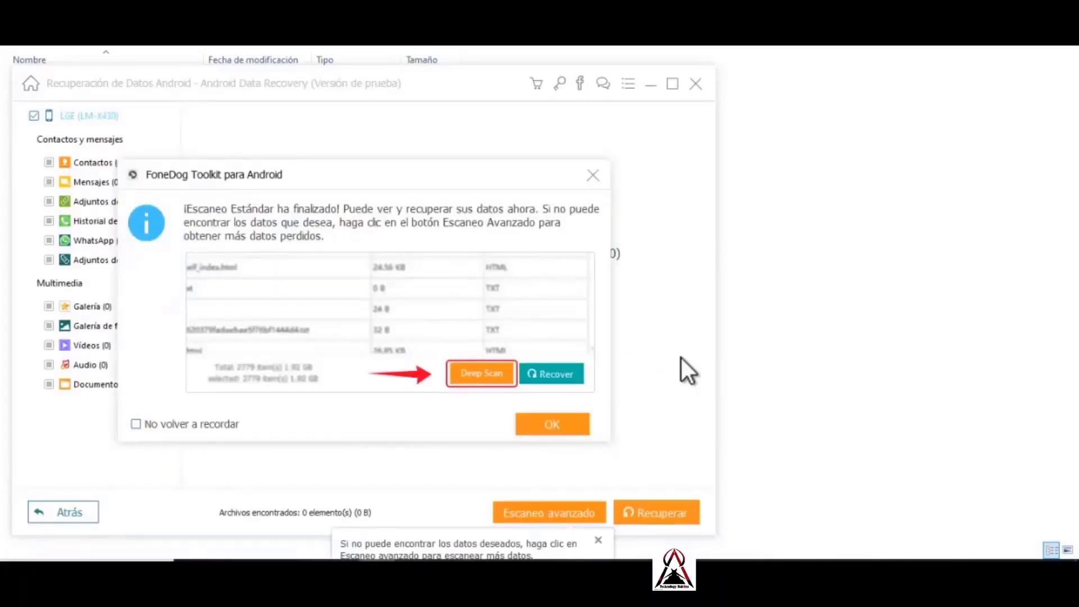
Back in FoneDog Toolkit, dismiss the standard scan notice, view the Escaneo Avanzado explanation, and close it and the scan hint.
click(550, 423)
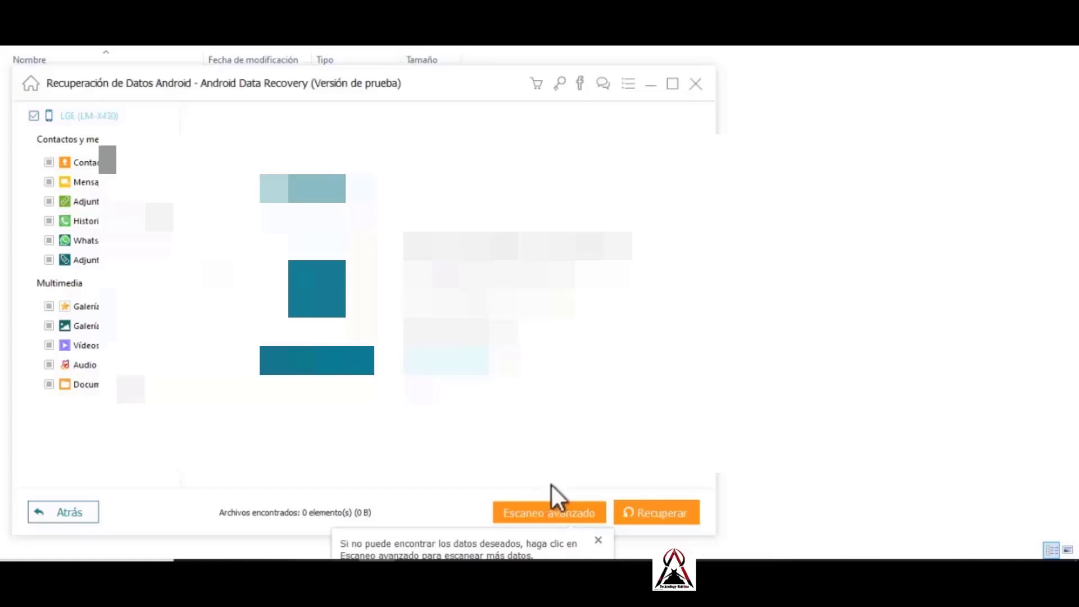
click(543, 512)
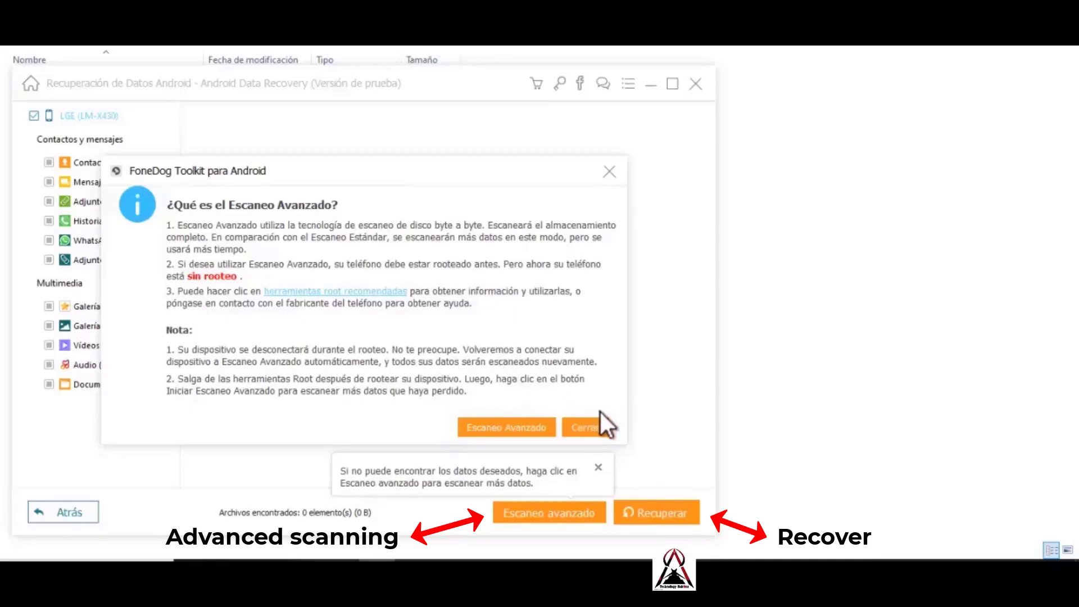
click(585, 426)
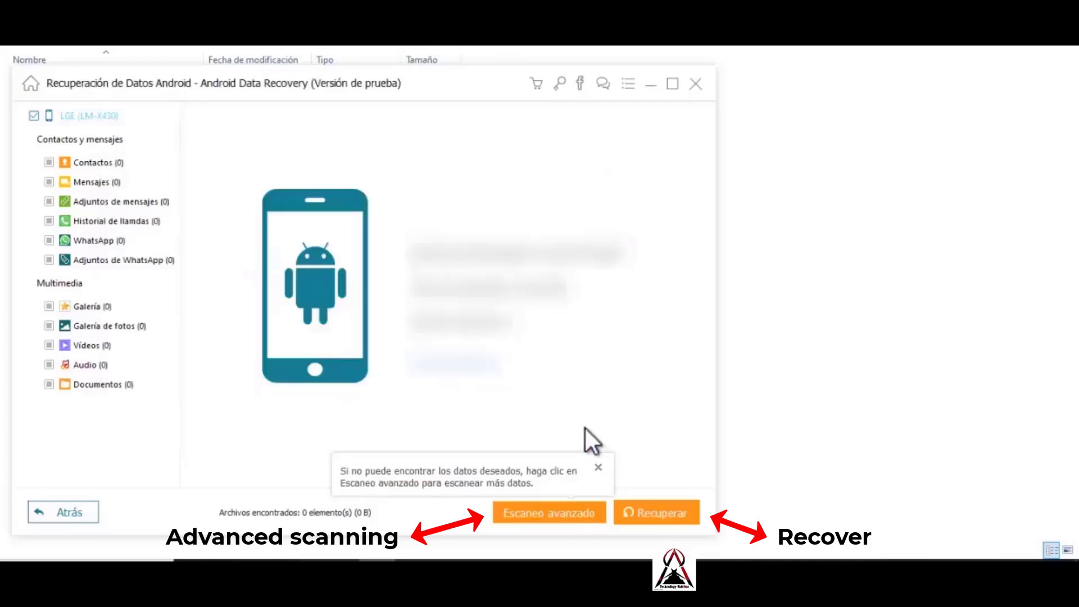
click(598, 467)
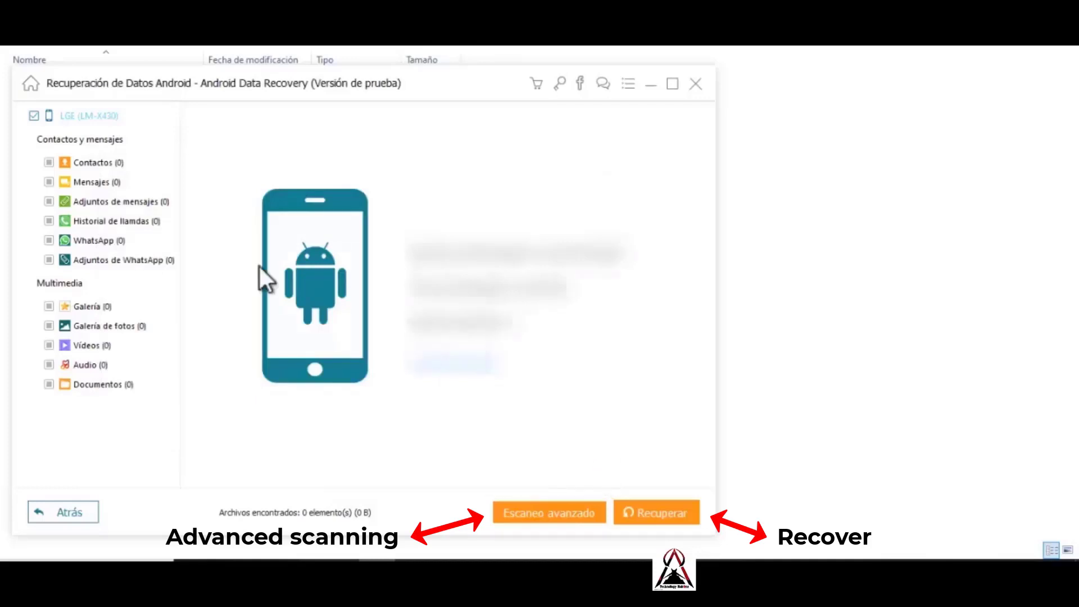